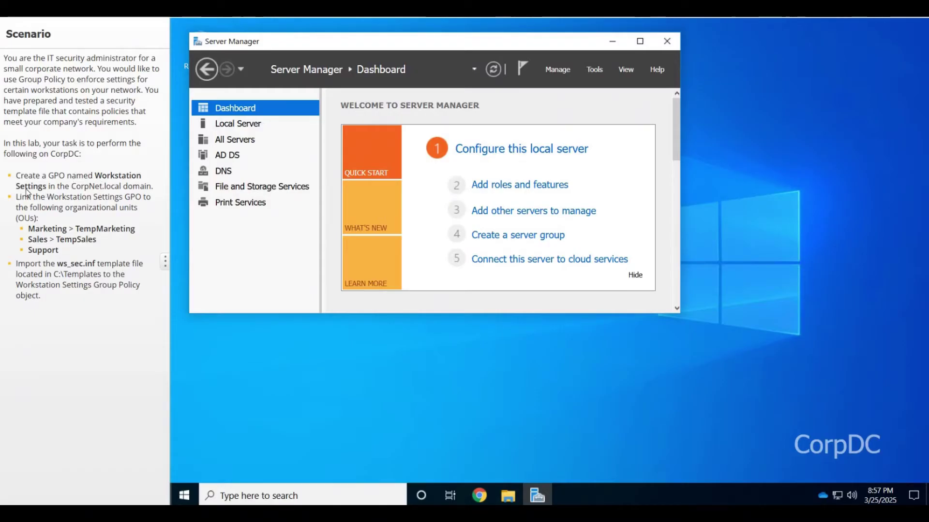
Step: Copy the GPO name 'Workstation Settings' from the task text to the clipboard
drag(50, 187, 94, 176)
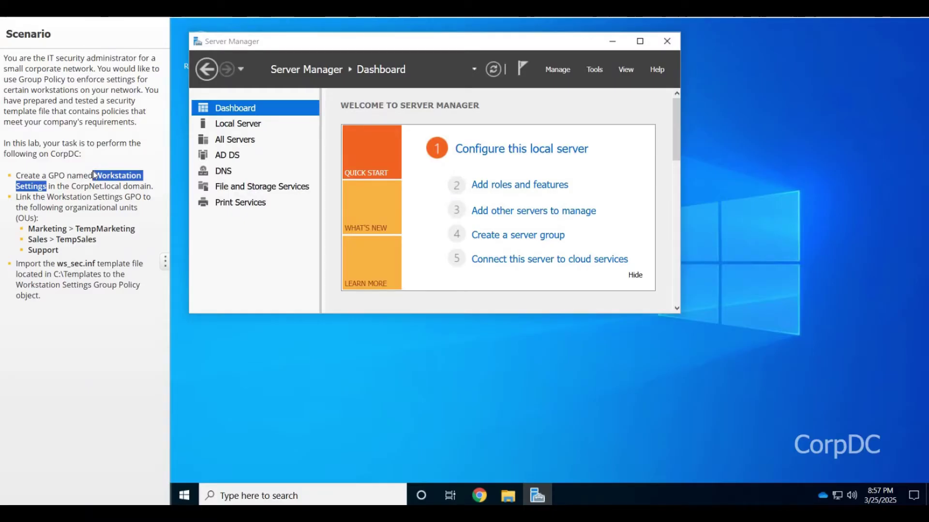
key(ctrl+c)
Step: Launch Group Policy Management full-screen and expand Forest > Domains > CorpNet.local to show its OUs
click(639, 41)
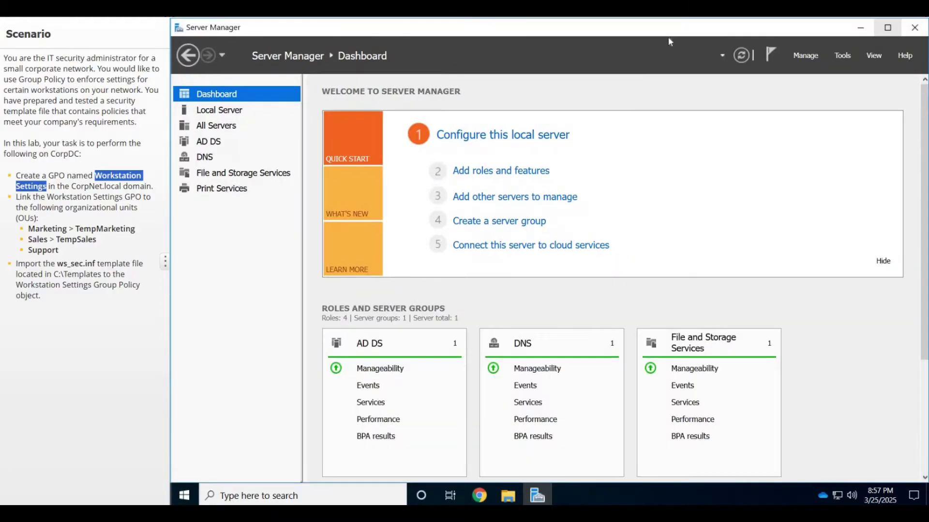
click(837, 58)
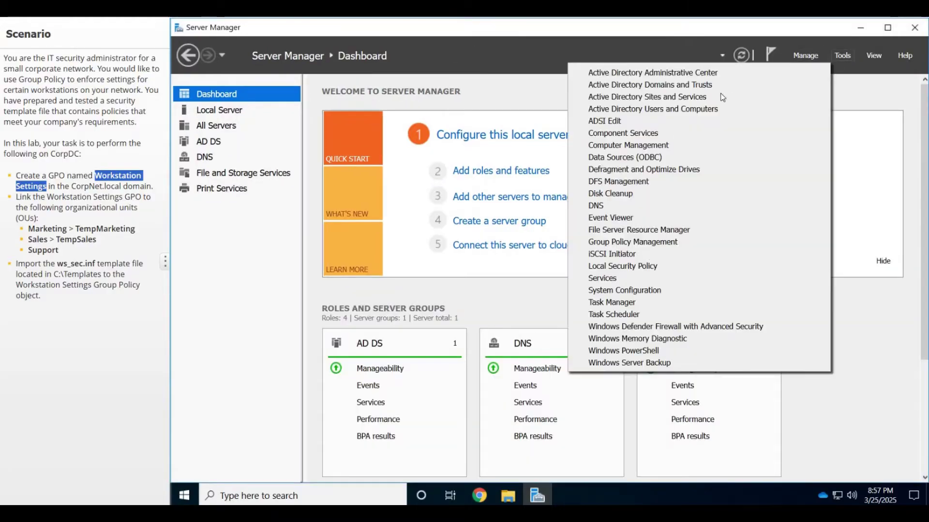
click(644, 242)
click(575, 55)
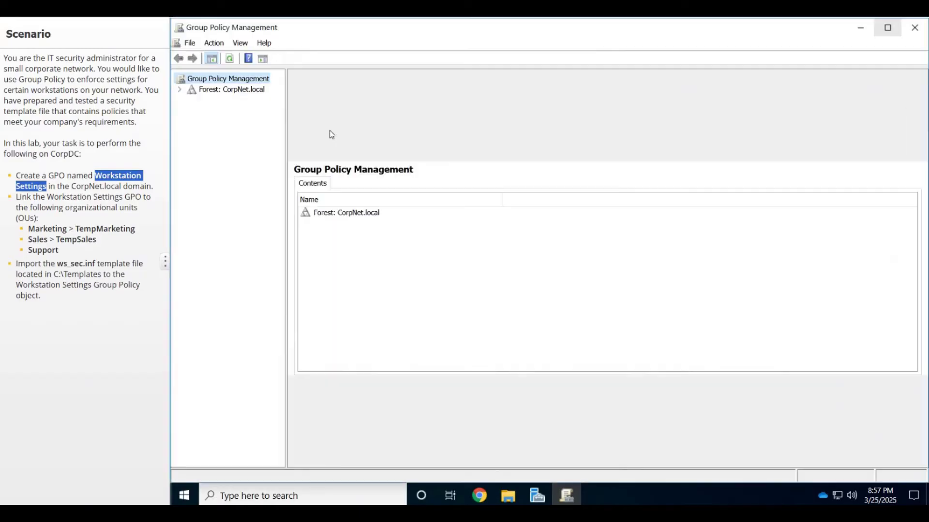
click(180, 91)
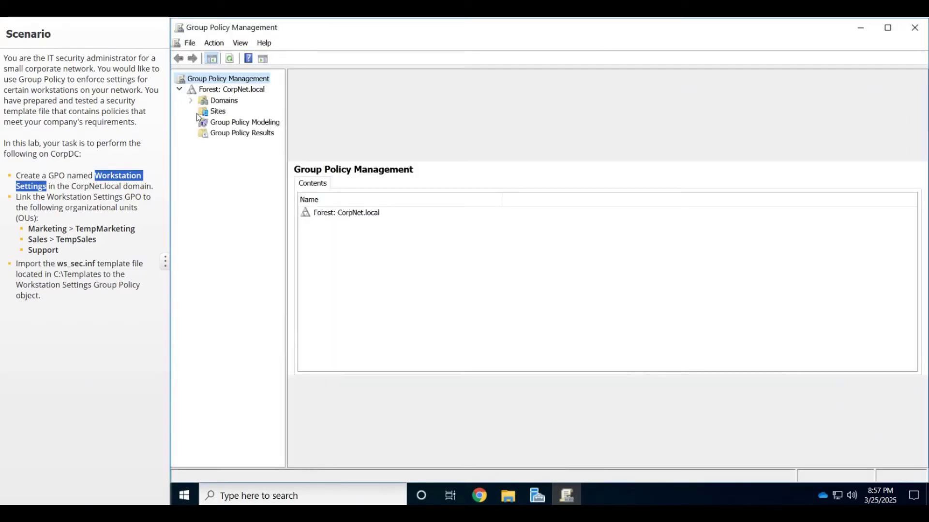
click(191, 100)
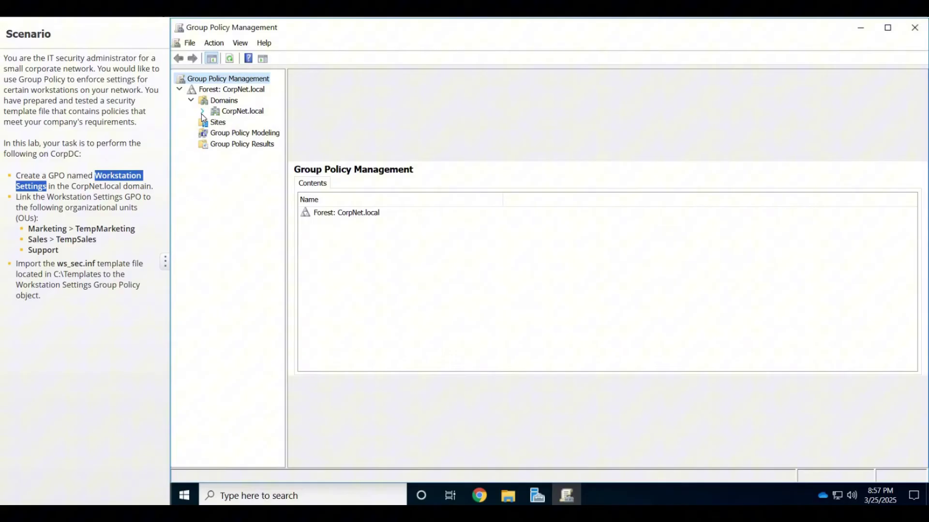
click(202, 112)
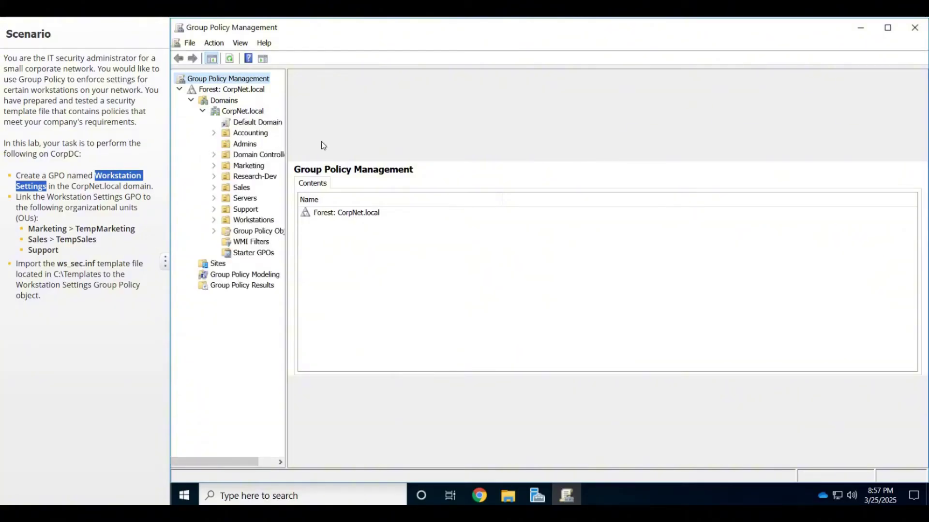
click(243, 112)
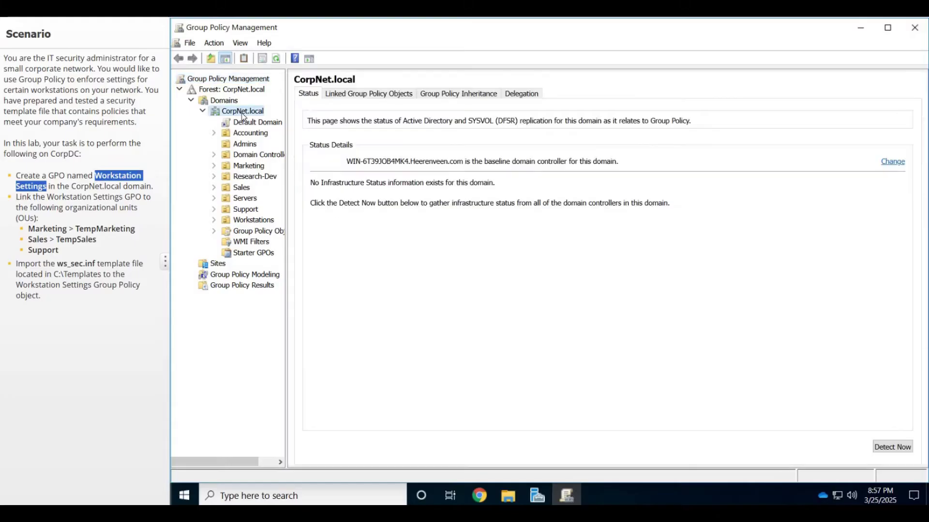
Step: Create a GPO named 'Workstation Settings' linked to CorpNet.local, then widen the tree pane
right_click(243, 112)
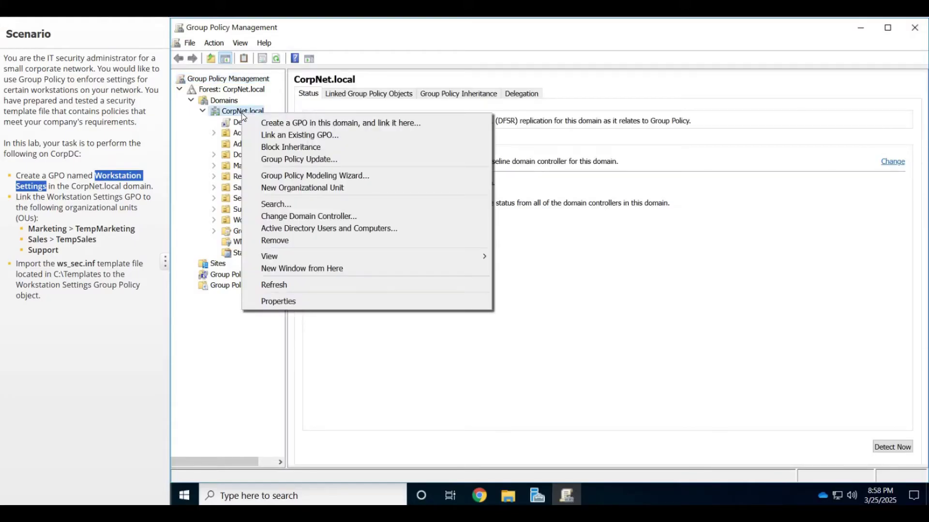
click(271, 123)
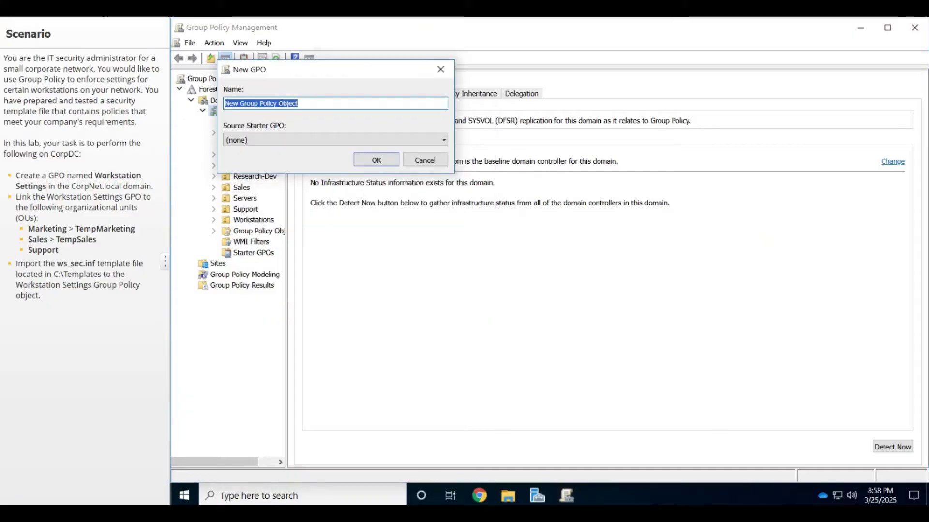
text(Workstation Settings)
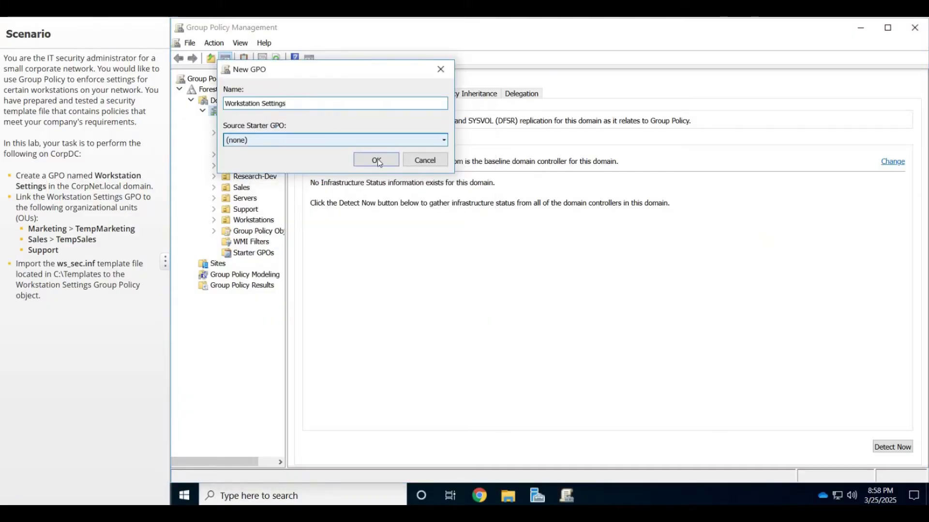
click(377, 160)
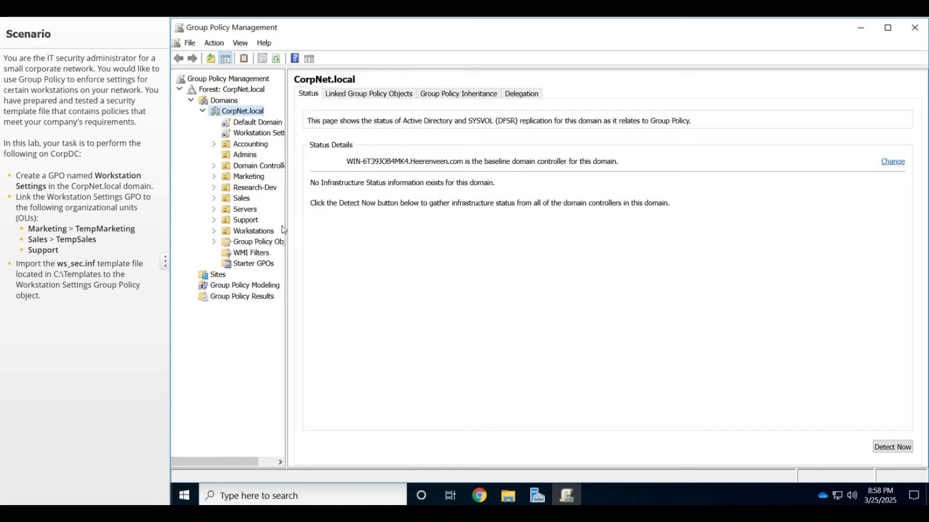
drag(286, 232, 360, 228)
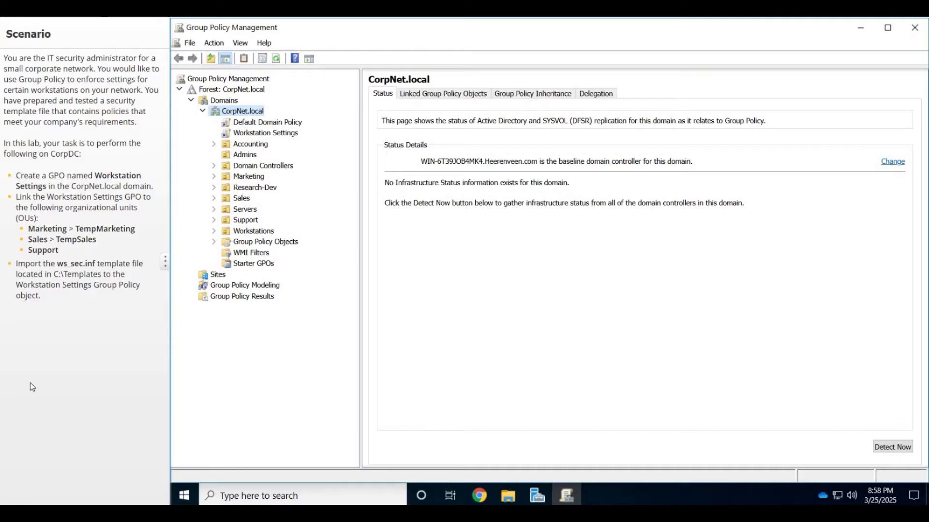
Step: Edit Workstation Settings in a maximized editor, expanding Computer Configuration > Policies > Windows Settings > Security Settings
right_click(272, 134)
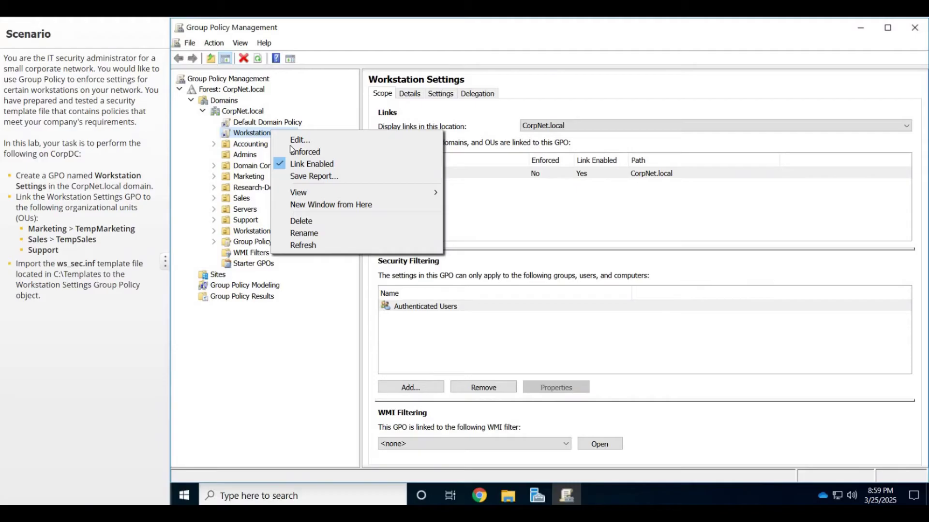
key(Return)
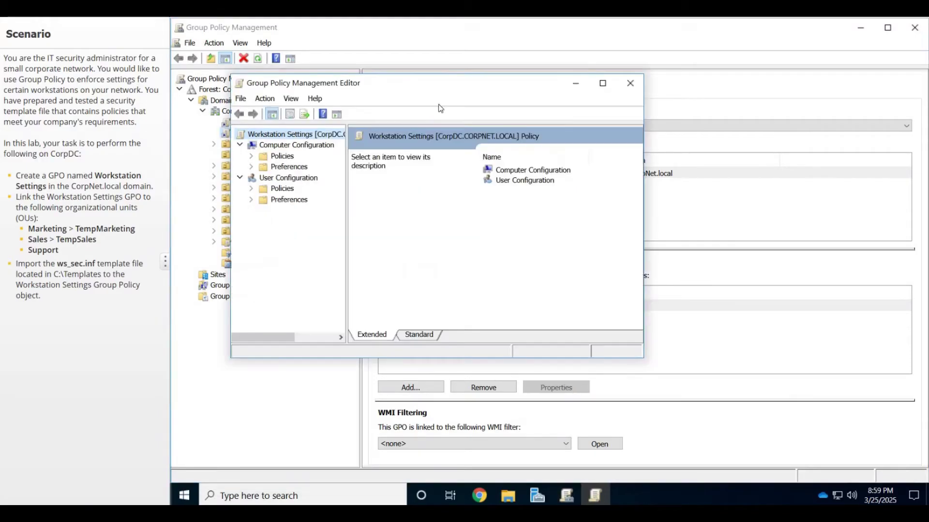
click(595, 88)
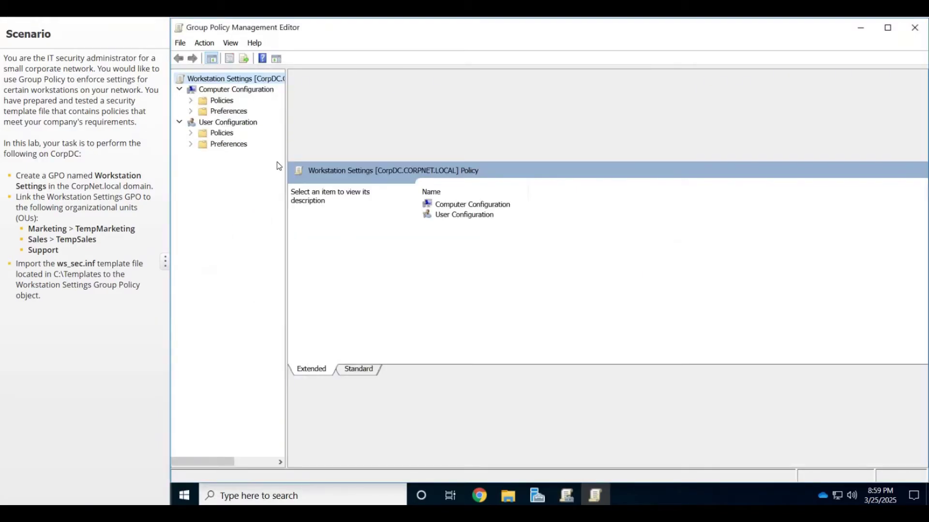
drag(284, 151, 428, 154)
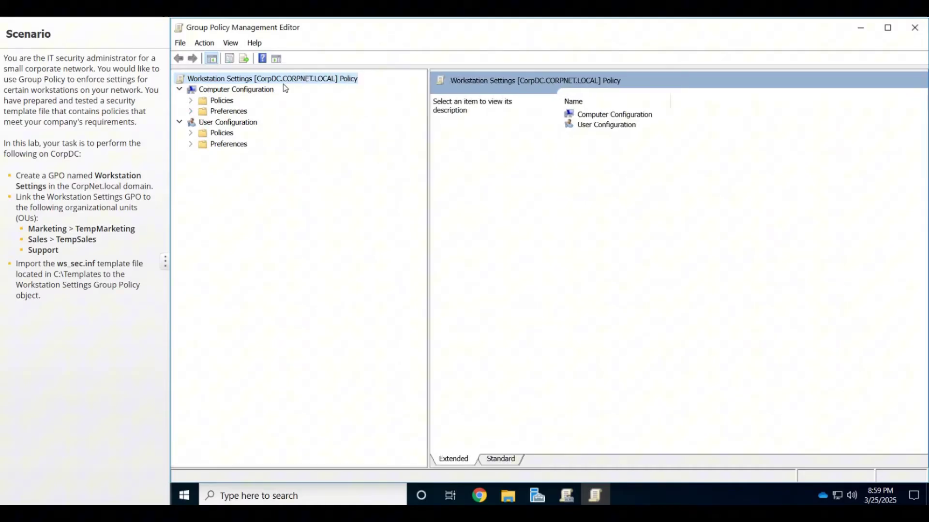
click(236, 90)
click(191, 111)
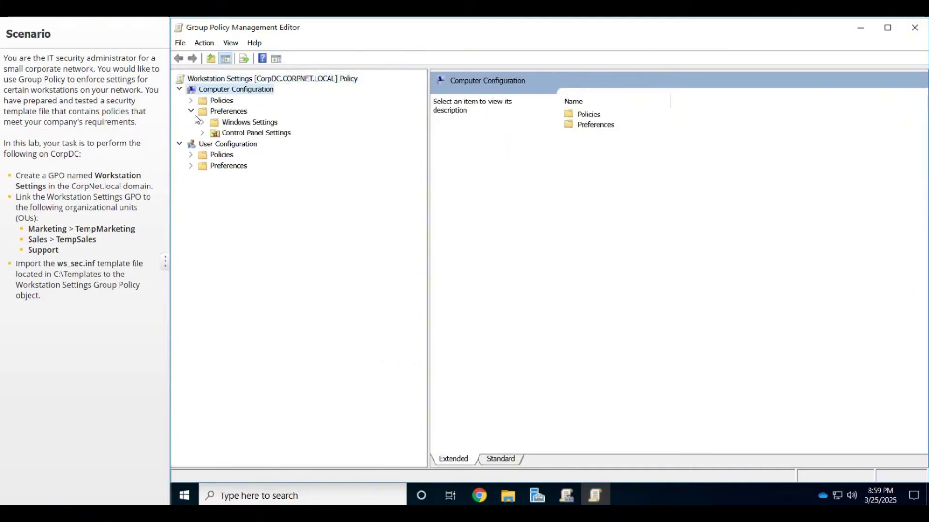
click(191, 101)
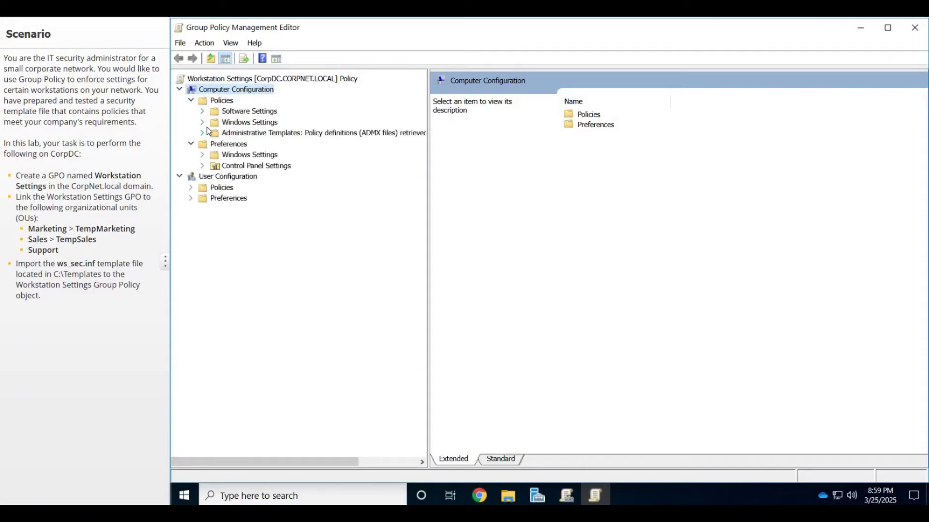
click(202, 123)
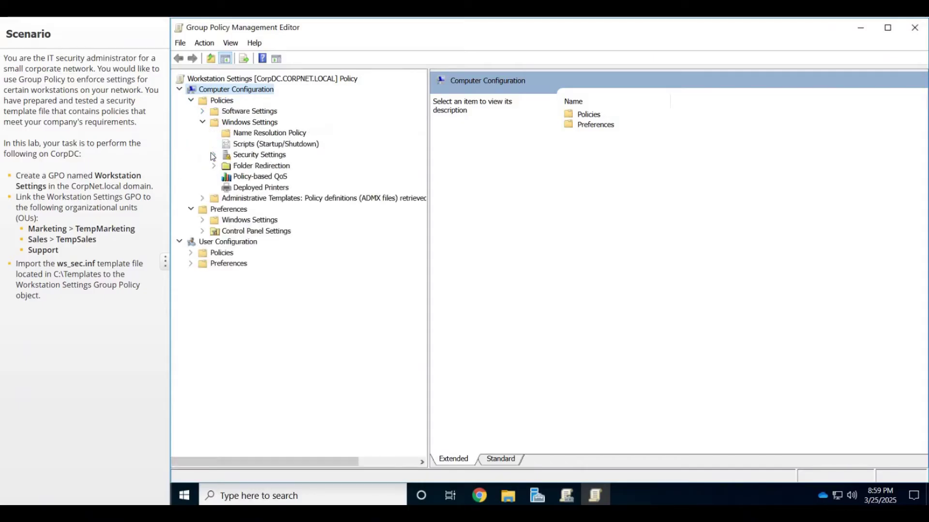
click(260, 154)
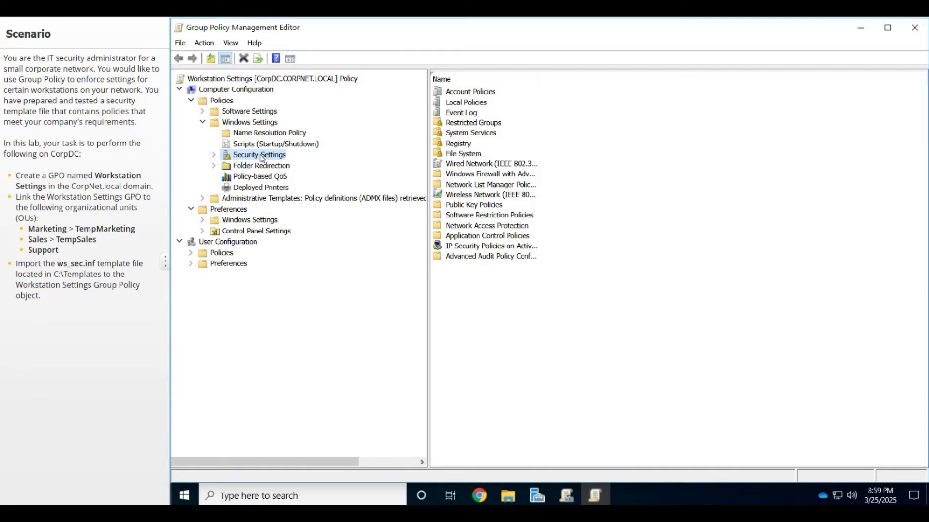
Step: Import the ws_sec.inf template from C:\Templates into the GPO's Security Settings
right_click(263, 162)
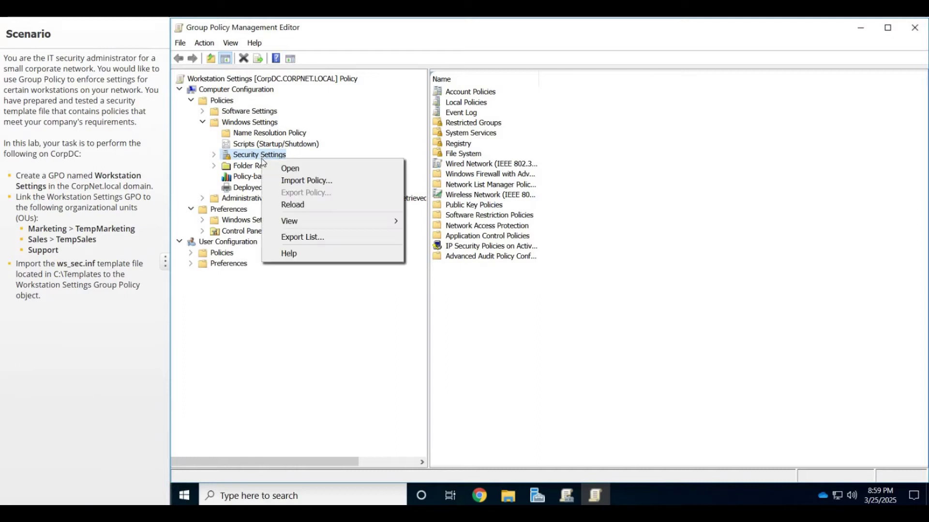
click(284, 180)
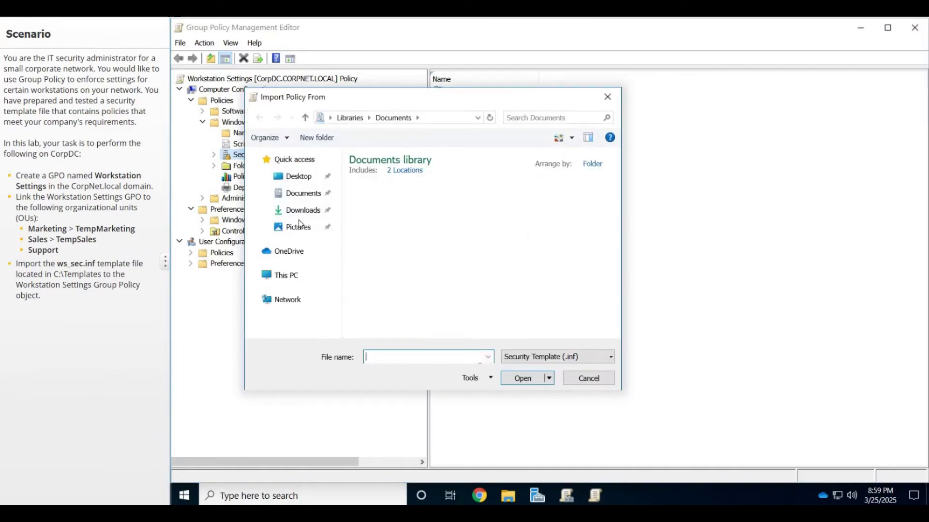
click(298, 276)
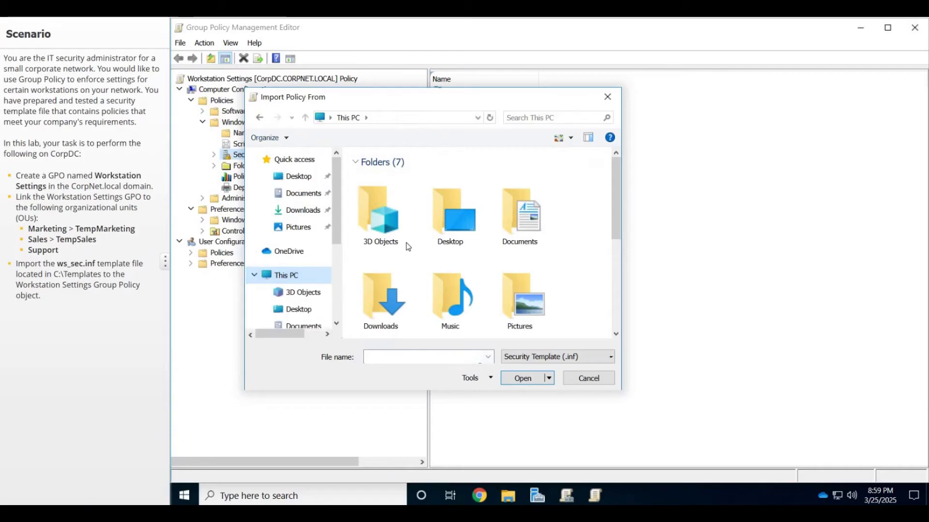
scroll(409, 247, down, 3)
scroll(281, 297, down, 3)
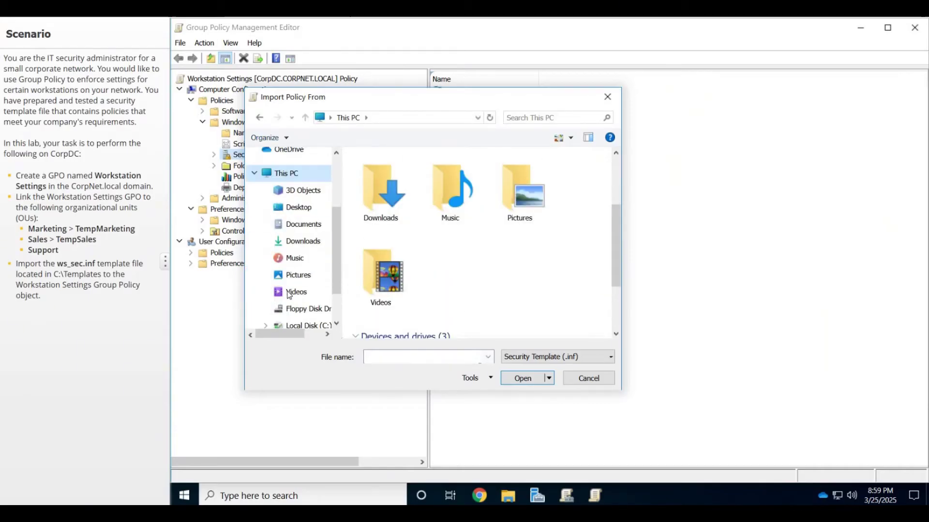
click(299, 278)
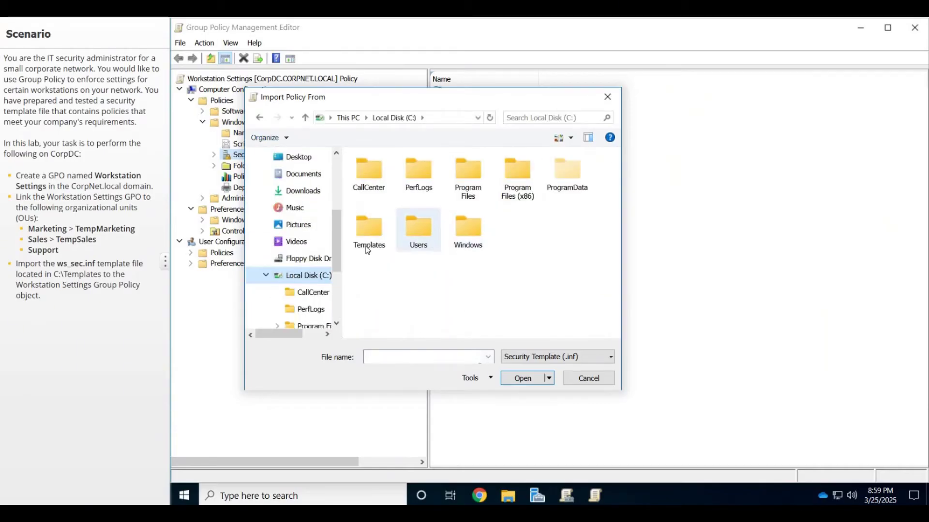
double_click(368, 228)
drag(59, 272, 127, 285)
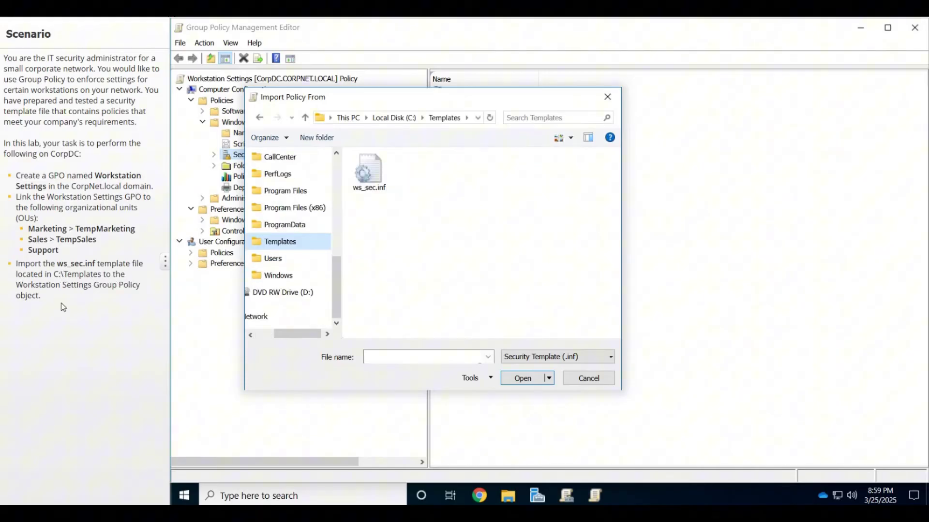
click(373, 182)
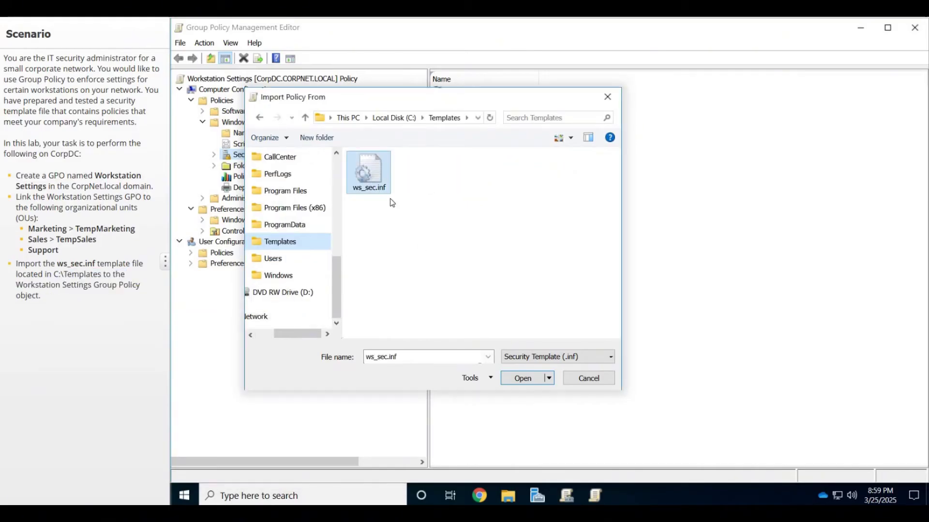
click(527, 385)
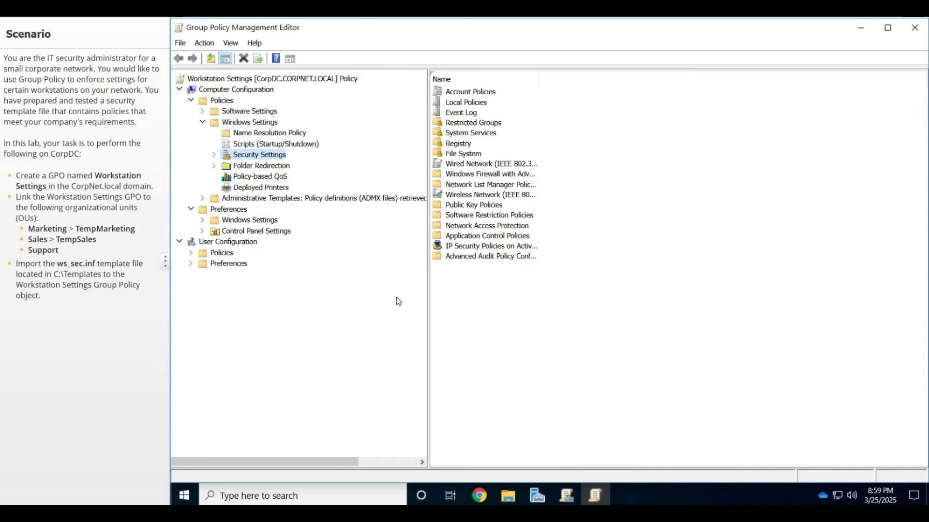
Step: Close the editor and link Workstation Settings to the TempMarketing OU under Marketing
click(913, 28)
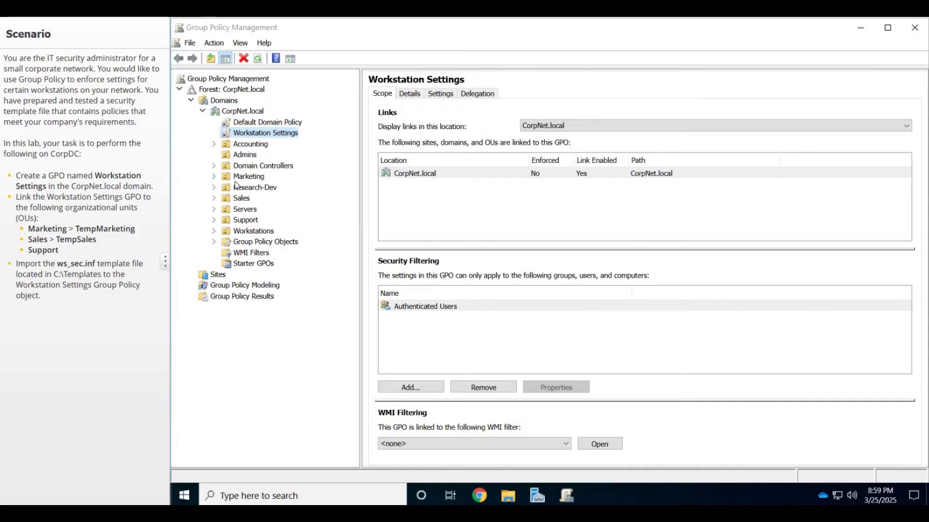
click(215, 177)
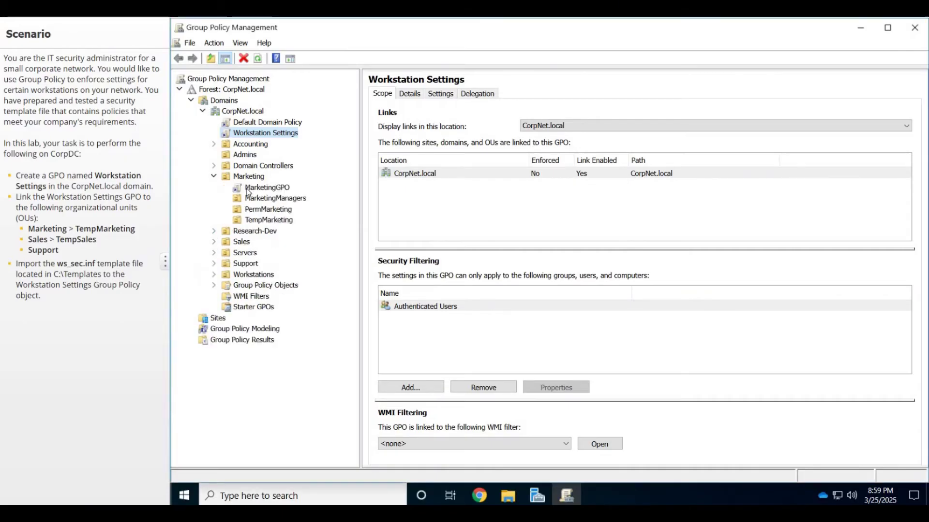
click(263, 220)
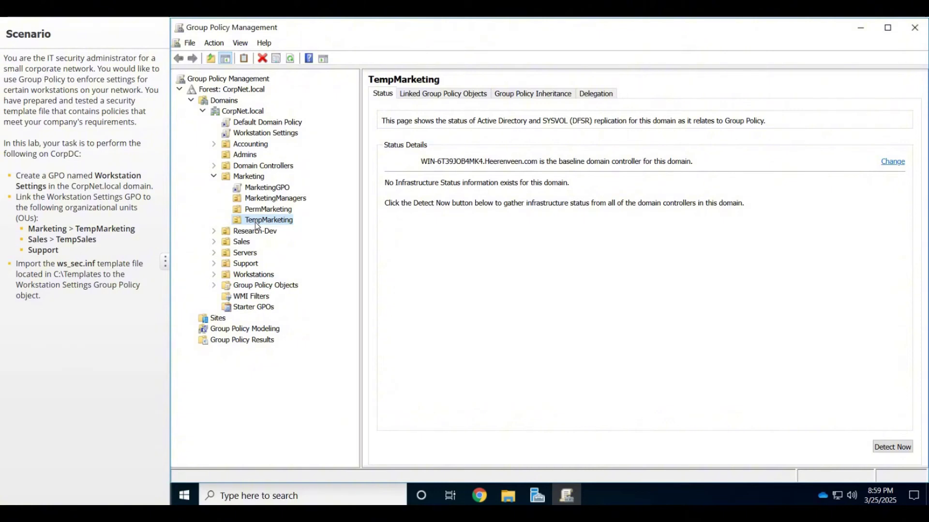
right_click(256, 225)
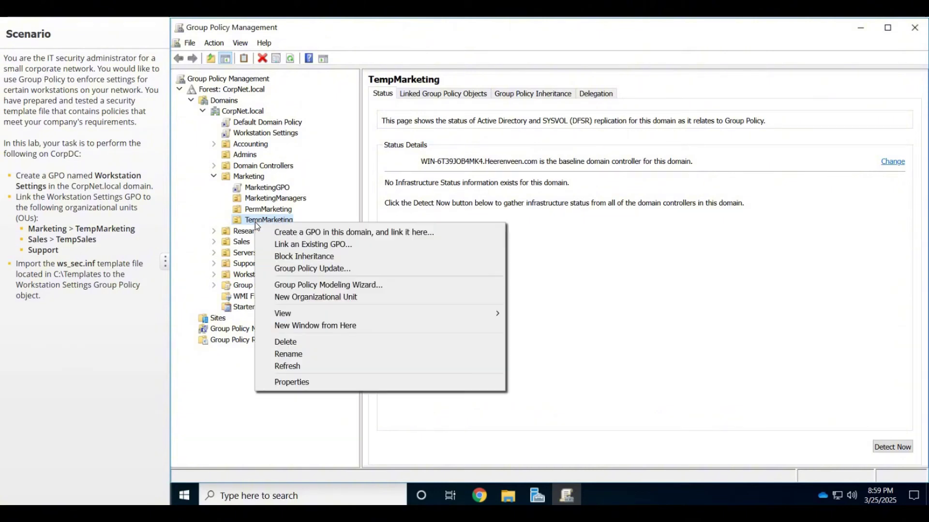
click(286, 245)
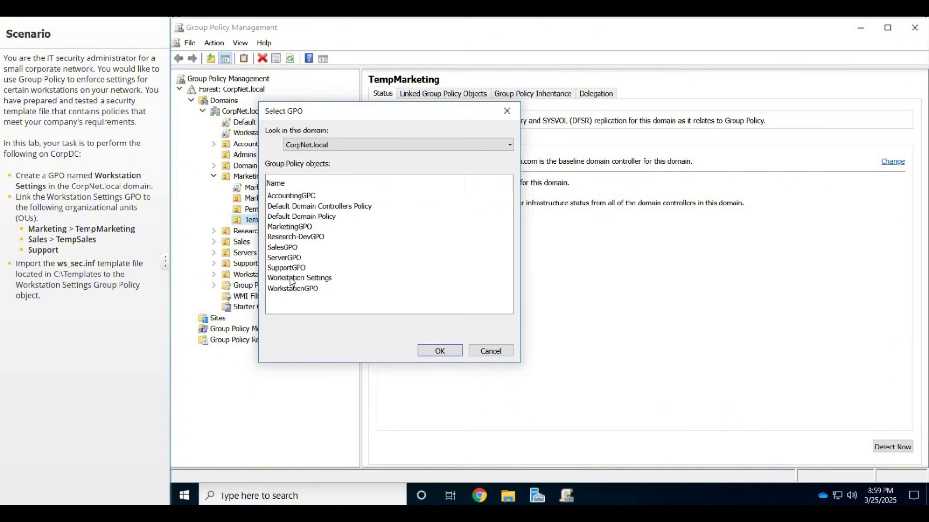
click(340, 280)
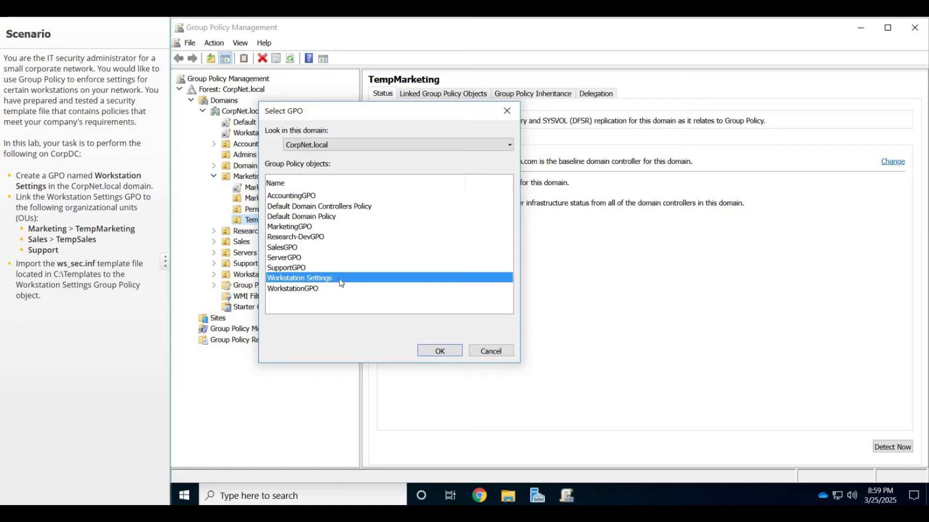
click(430, 357)
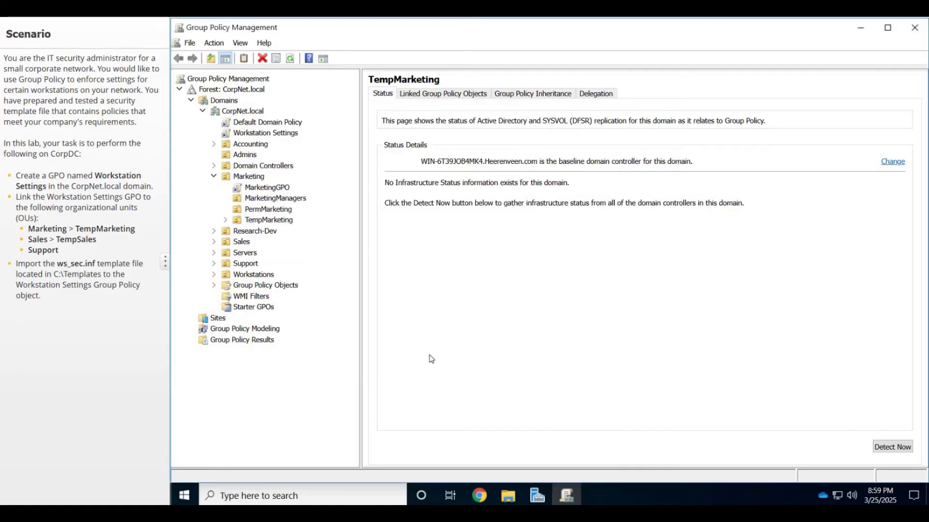
click(214, 242)
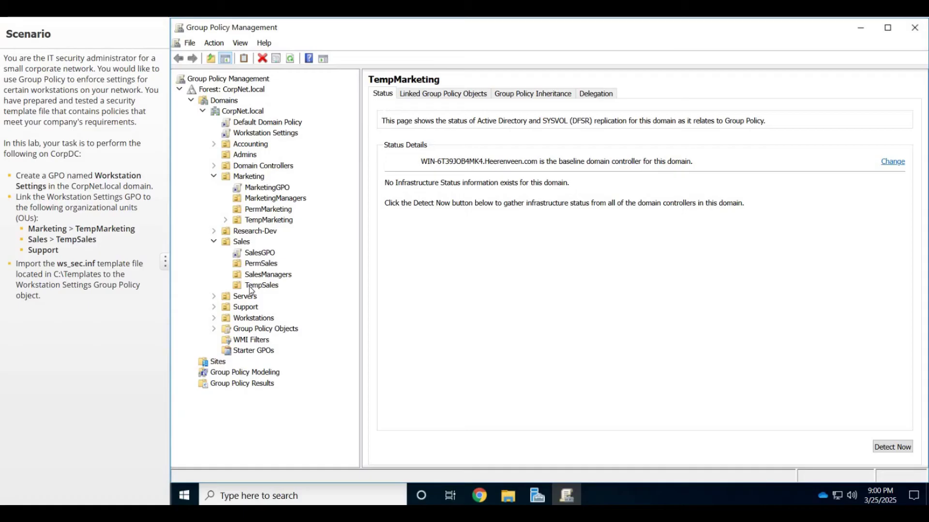
Step: Link the existing Workstation Settings GPO to the TempSales OU
right_click(249, 286)
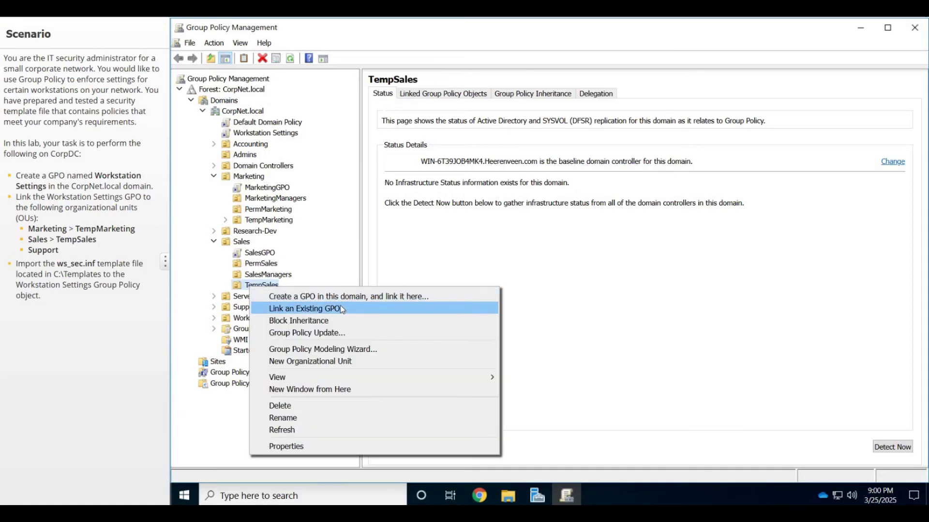
click(342, 307)
click(323, 302)
click(323, 292)
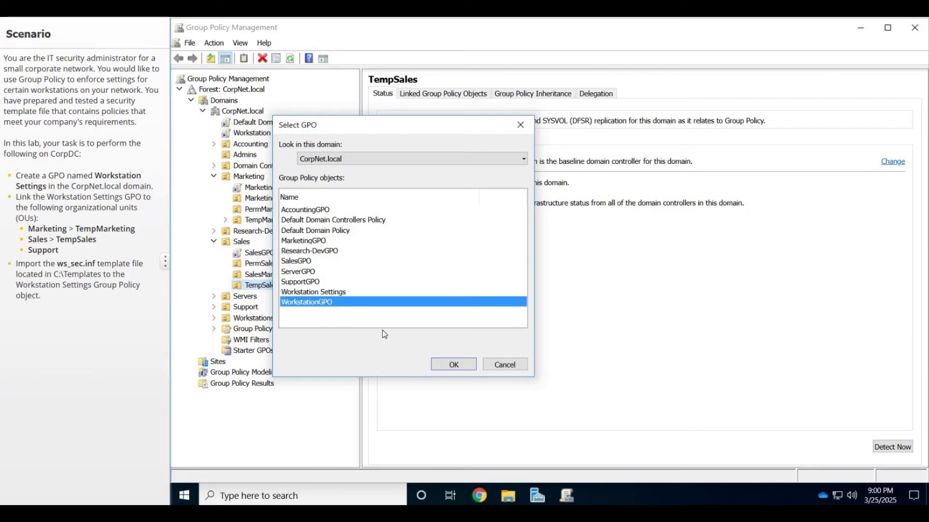
click(444, 365)
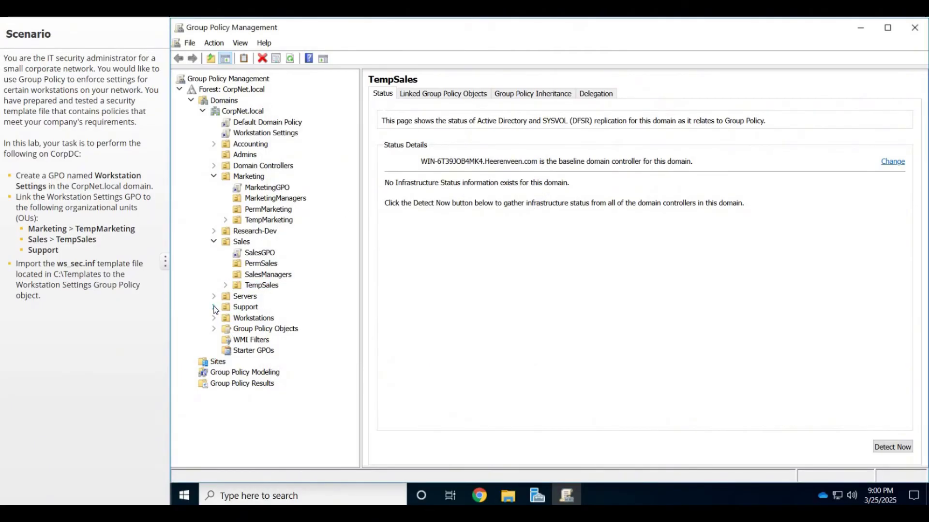
Step: Link the existing Workstation Settings GPO to the Support OU
click(214, 308)
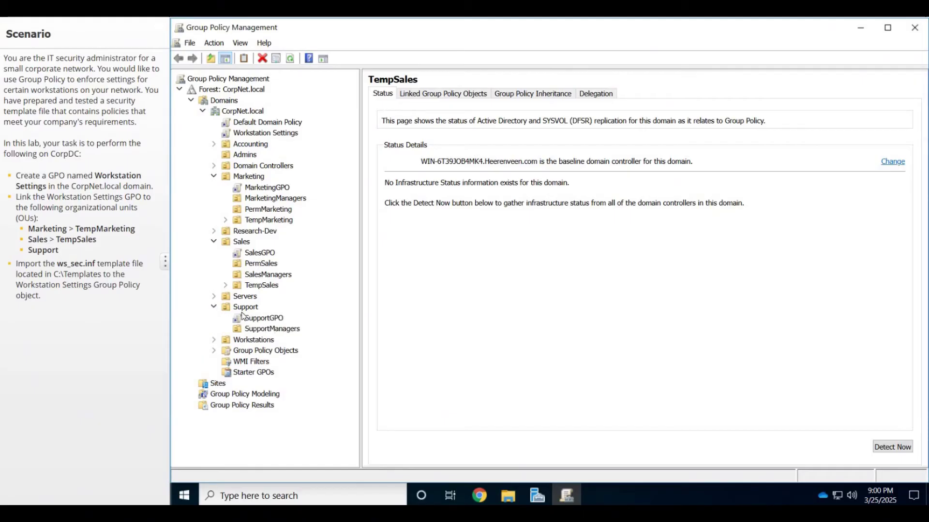
right_click(244, 310)
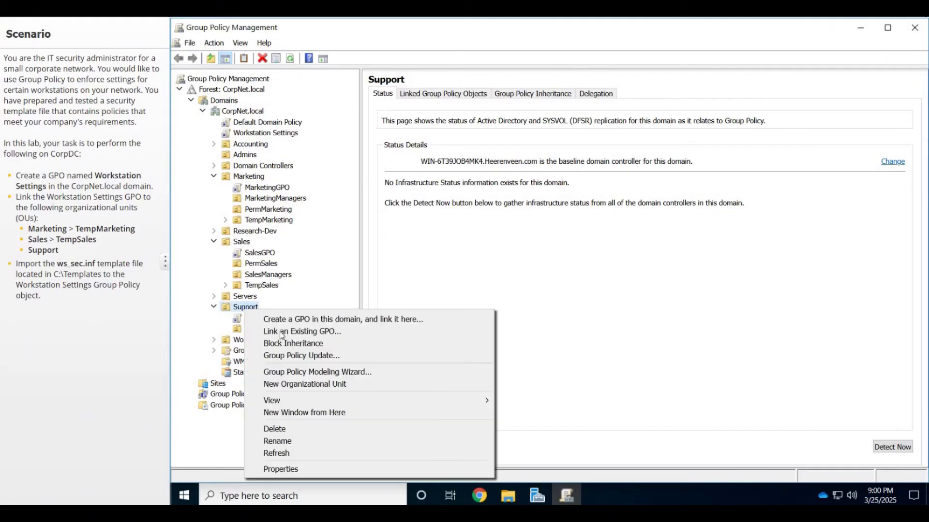
click(282, 332)
click(340, 306)
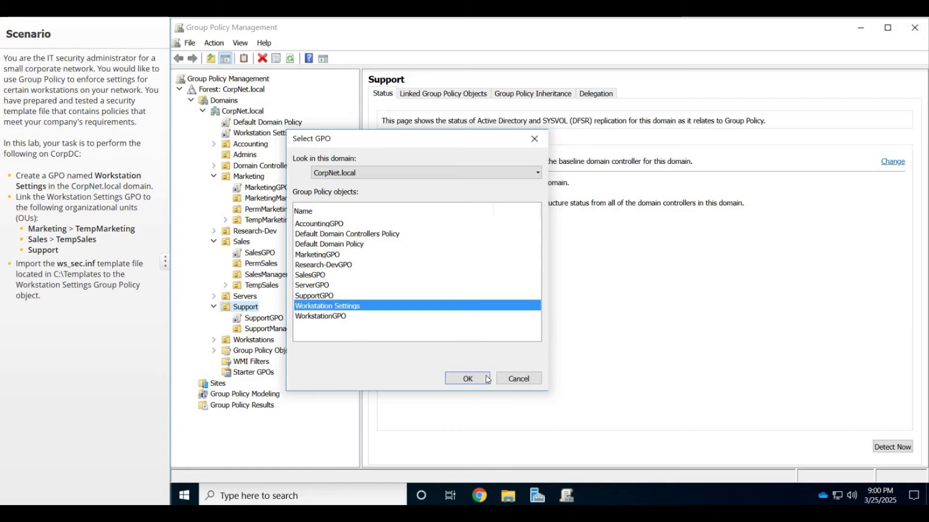
click(466, 380)
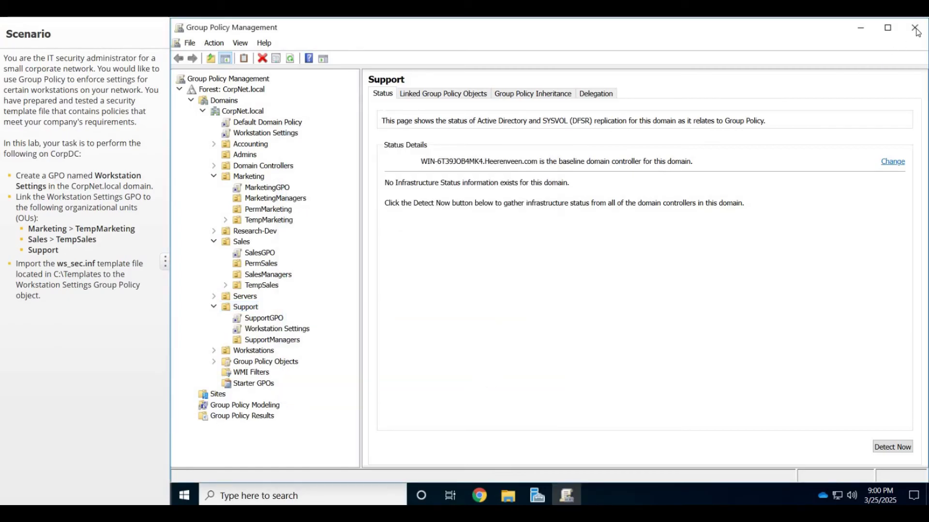
Step: Close Group Policy Management to return to the Server Manager dashboard
click(914, 28)
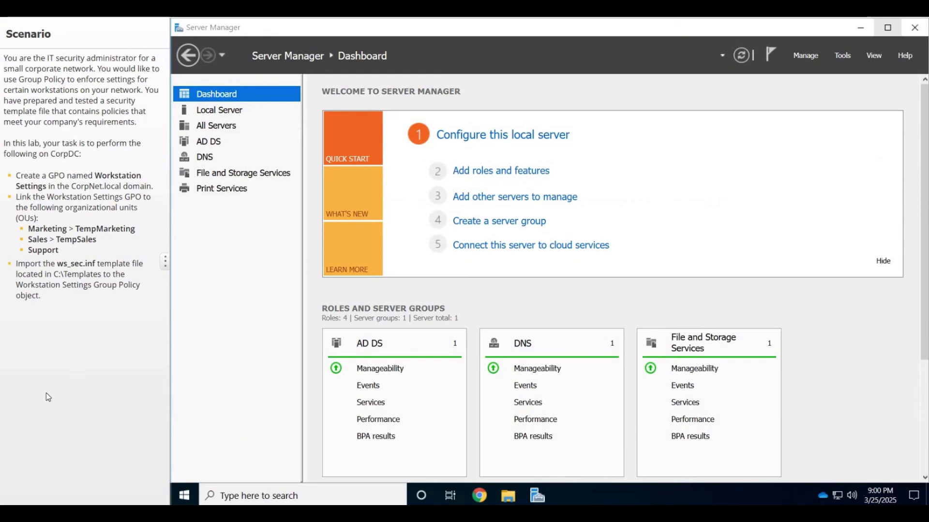